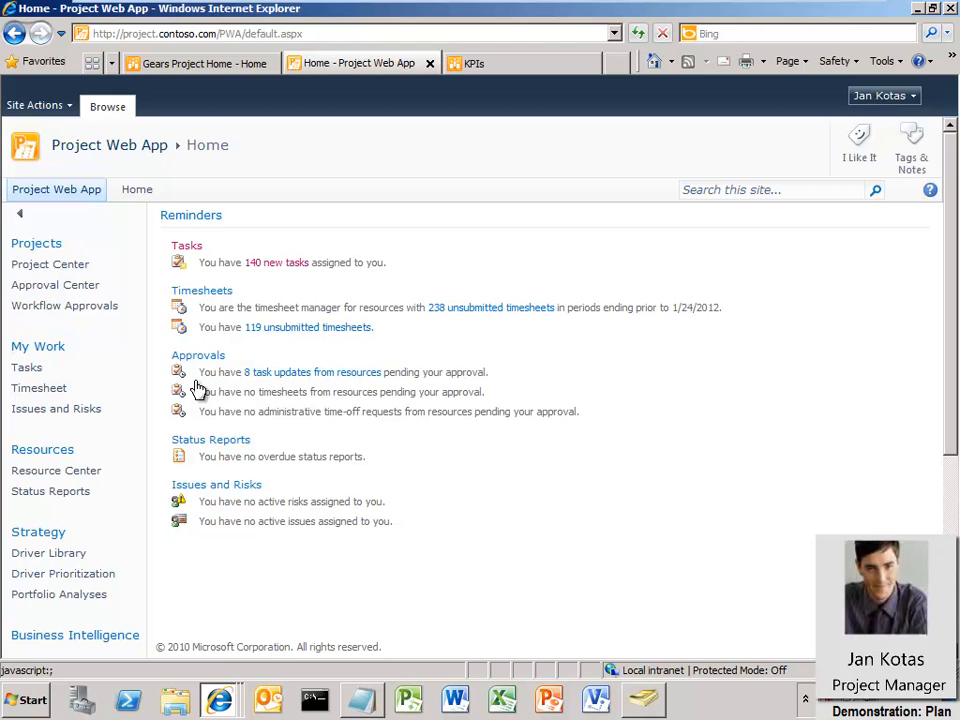
# Open the Build Team page for the Payroll System Upgrade project from Project Center
pyautogui.click(20, 272)
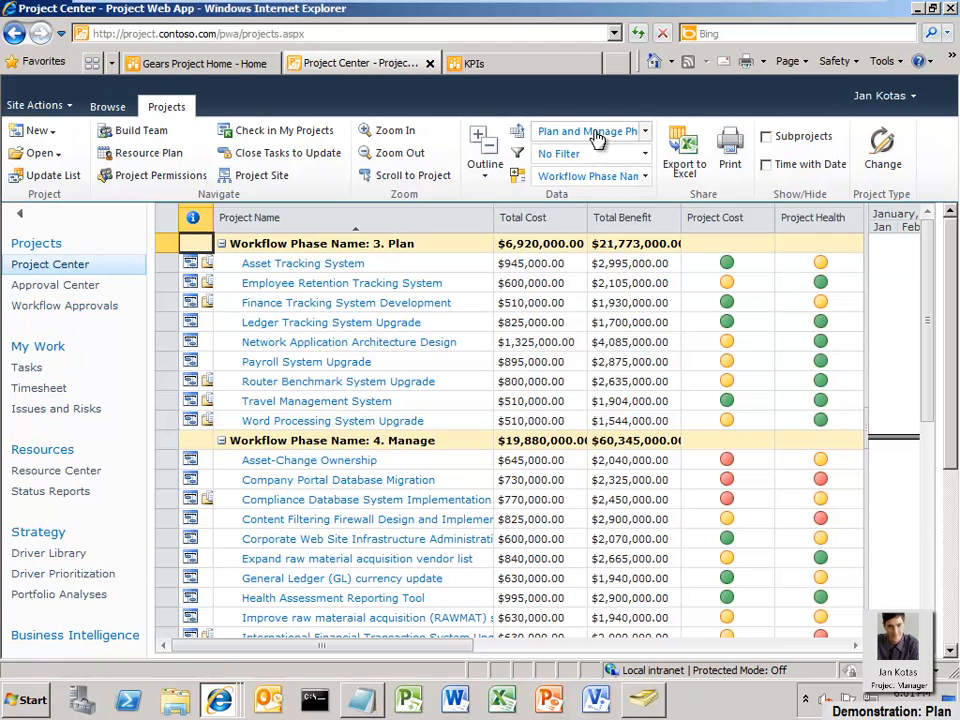
pyautogui.click(168, 364)
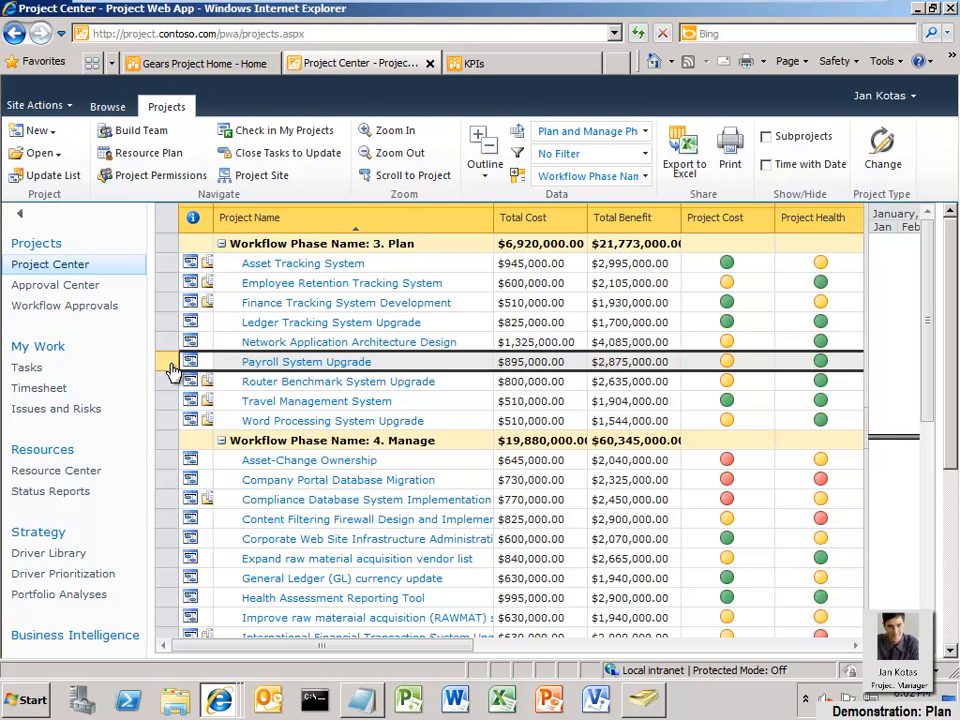
pyautogui.click(132, 131)
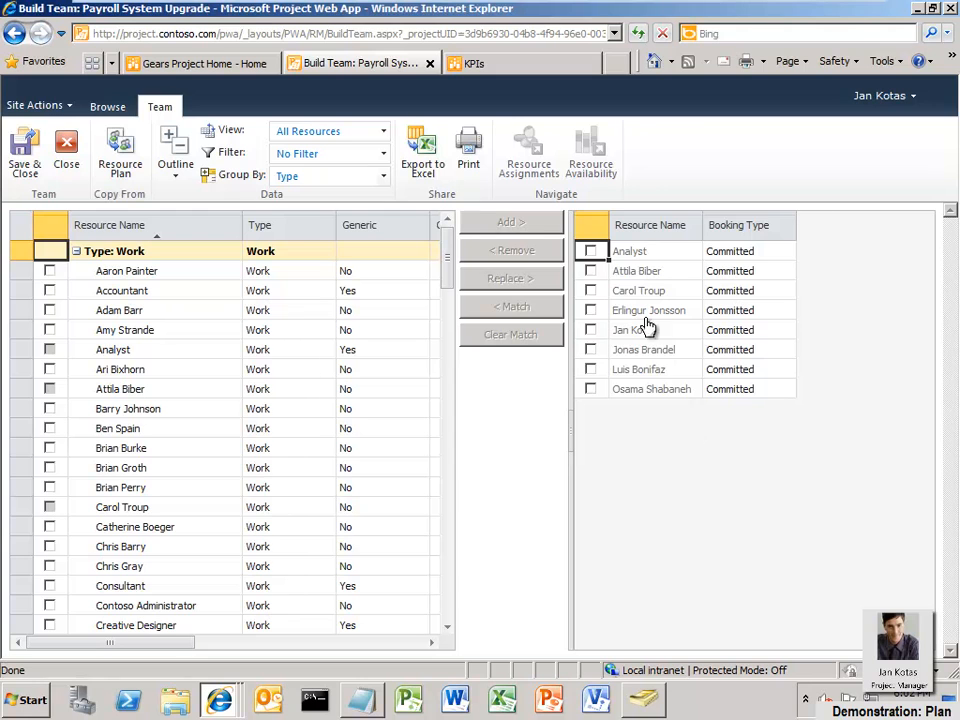
# Select the generic Analyst resource on the project team and match it to find resources with the same skills
pyautogui.click(590, 251)
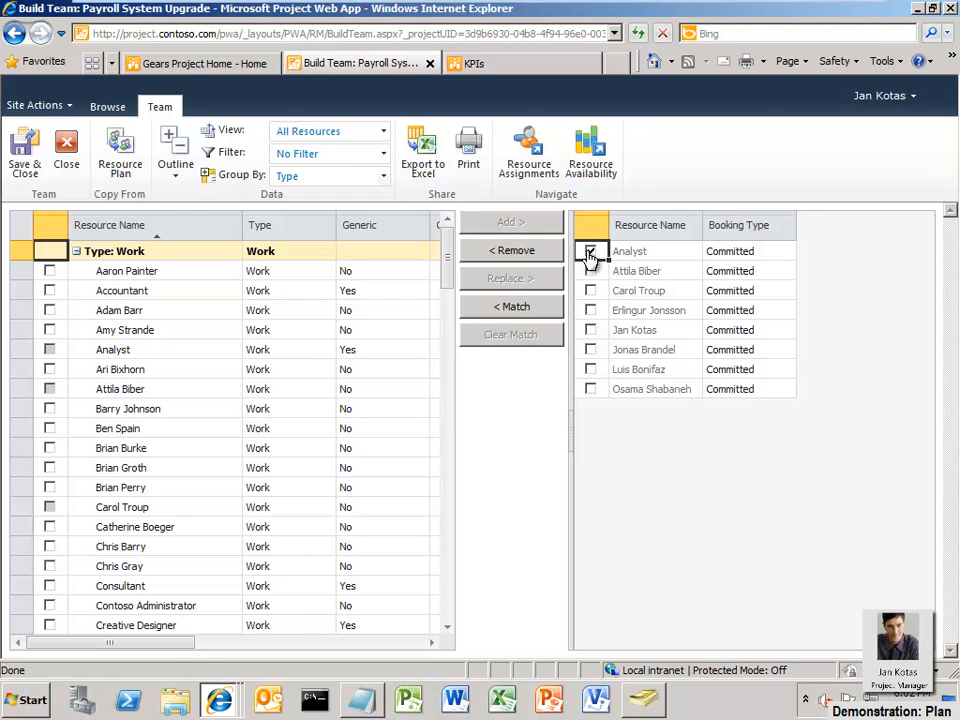
pyautogui.click(543, 310)
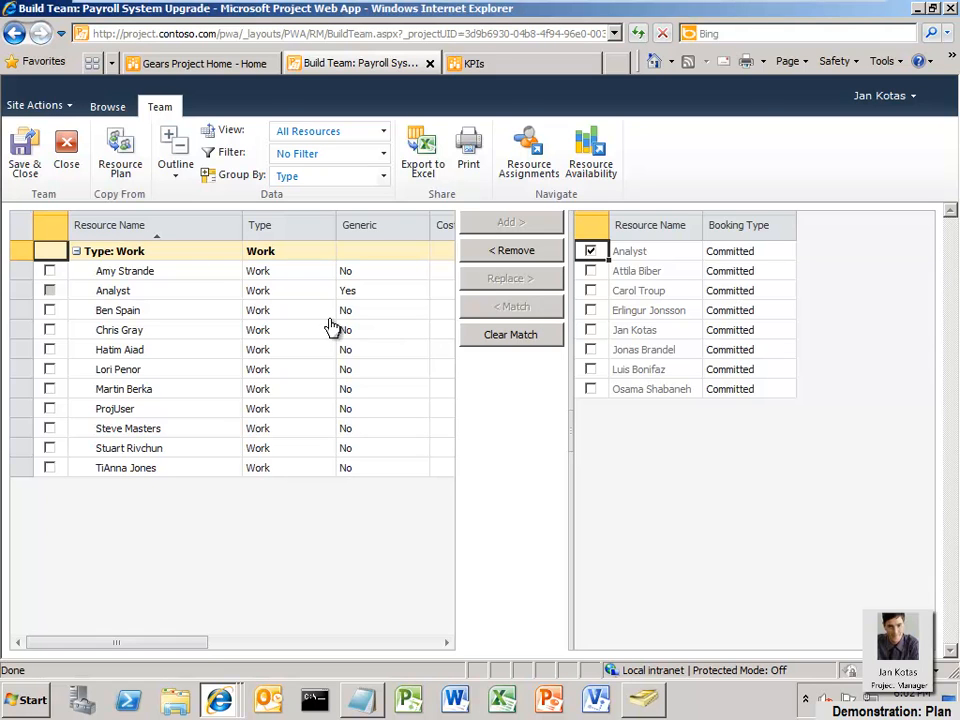
# Select three of the matching resources and open their resource availability
pyautogui.click(50, 312)
pyautogui.click(50, 350)
pyautogui.click(50, 468)
pyautogui.click(590, 160)
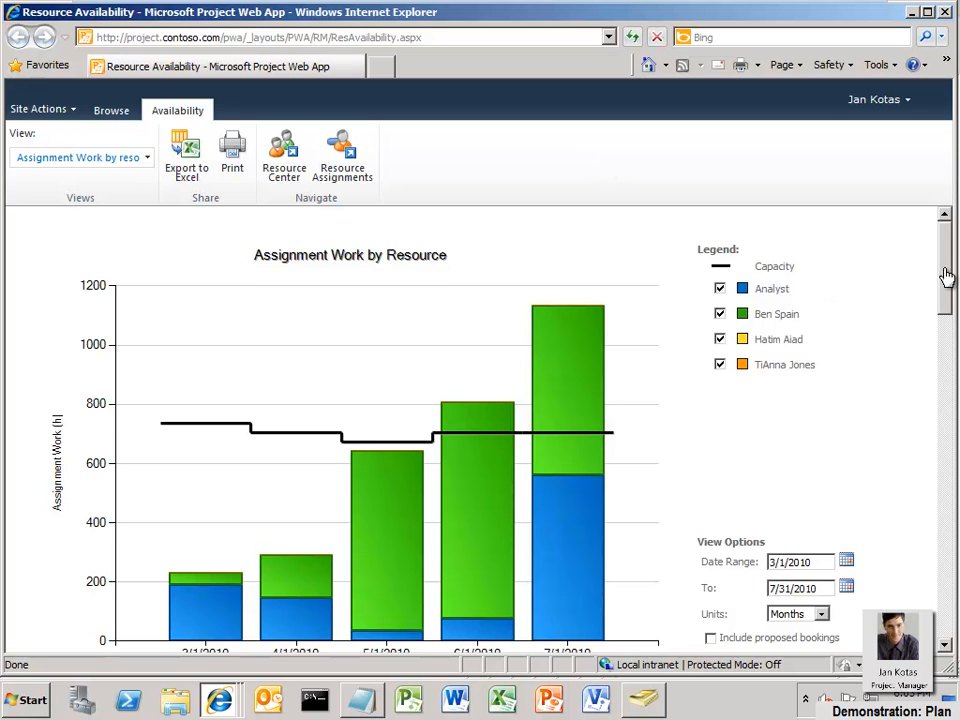
# Switch the availability chart to the Remaining Availability view, then close the availability window
pyautogui.scroll(-1, 946, 275)
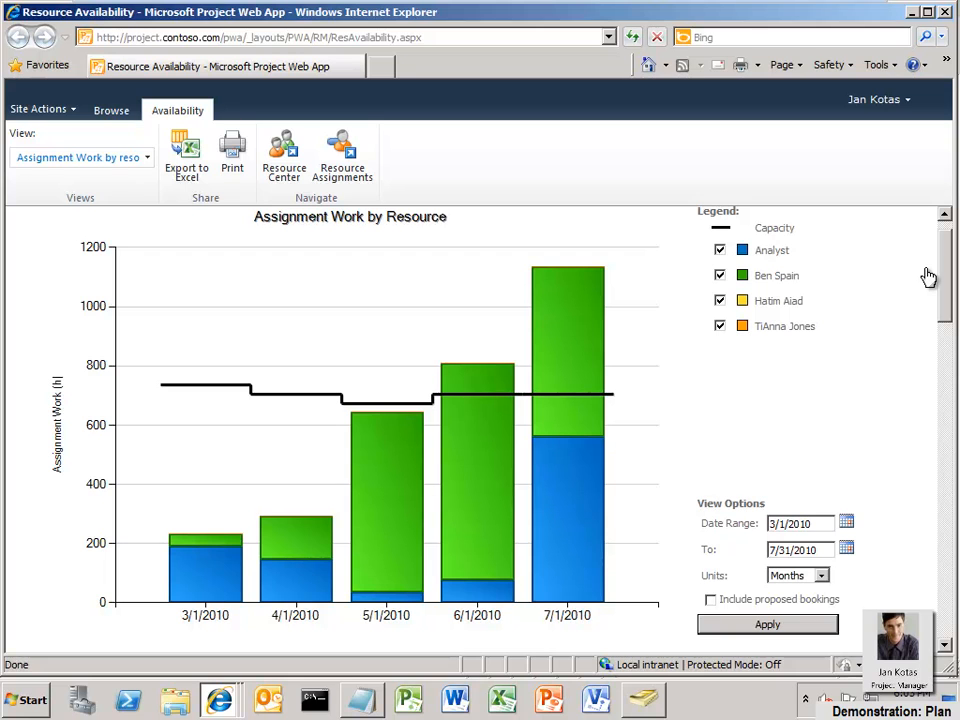
pyautogui.click(147, 158)
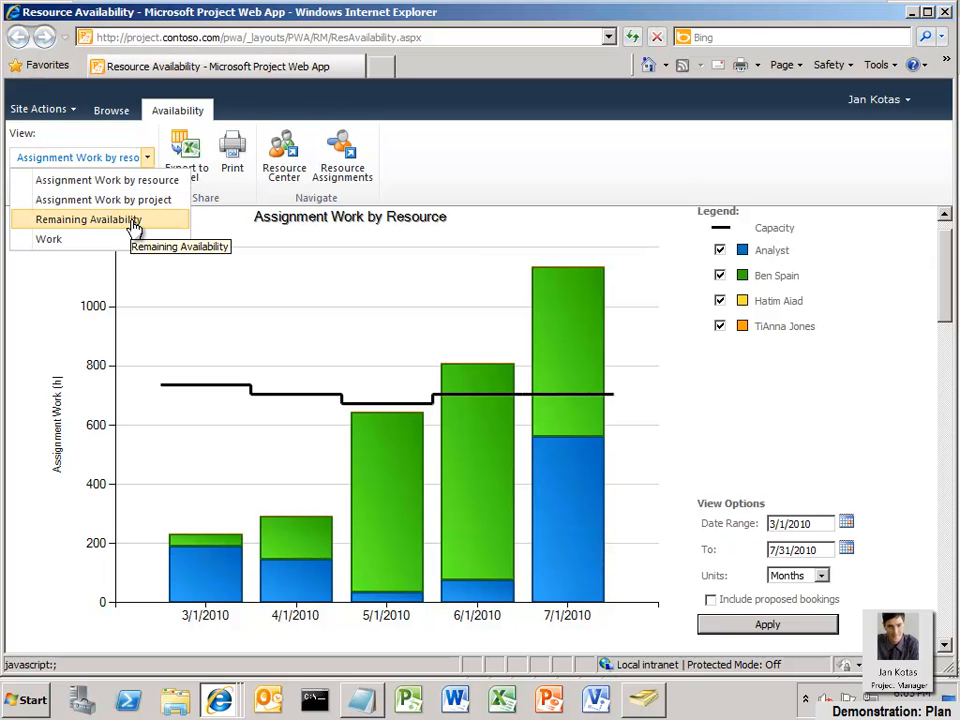
pyautogui.click(134, 222)
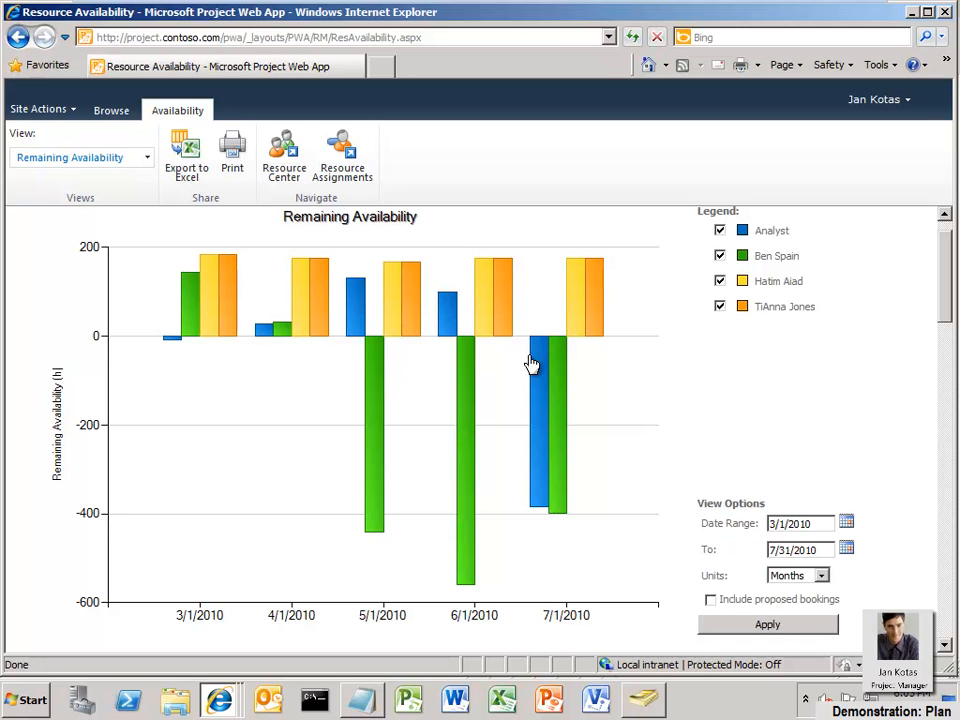
pyautogui.click(946, 13)
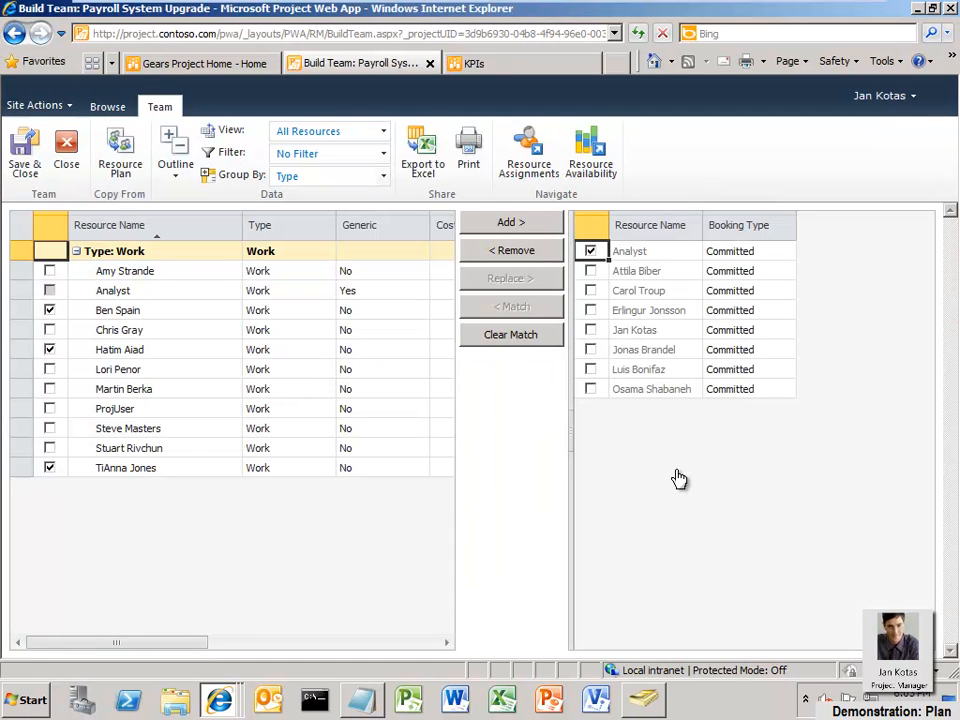
# Keep one matched resource selected, replace the generic Analyst with it, and save and close the team
pyautogui.click(48, 311)
pyautogui.click(48, 311)
pyautogui.click(49, 470)
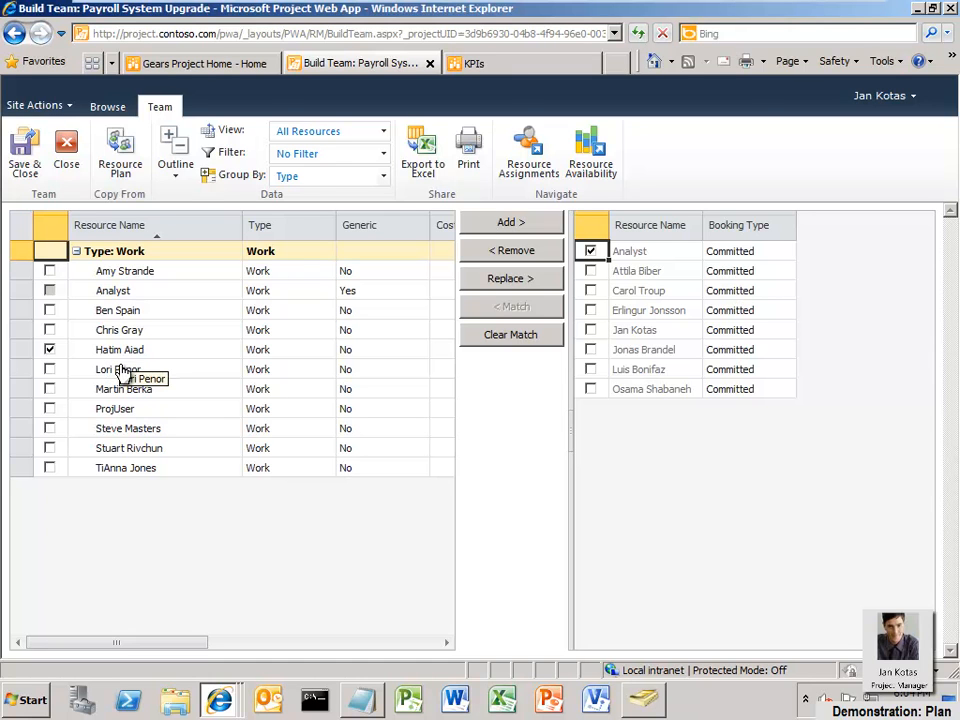
pyautogui.click(505, 279)
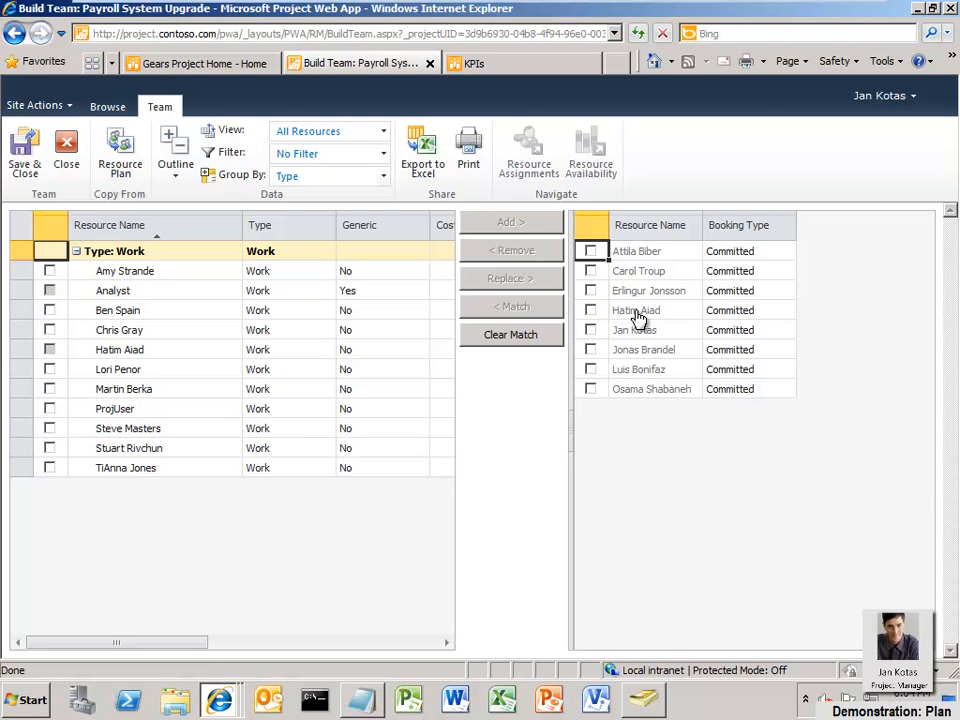
pyautogui.click(30, 170)
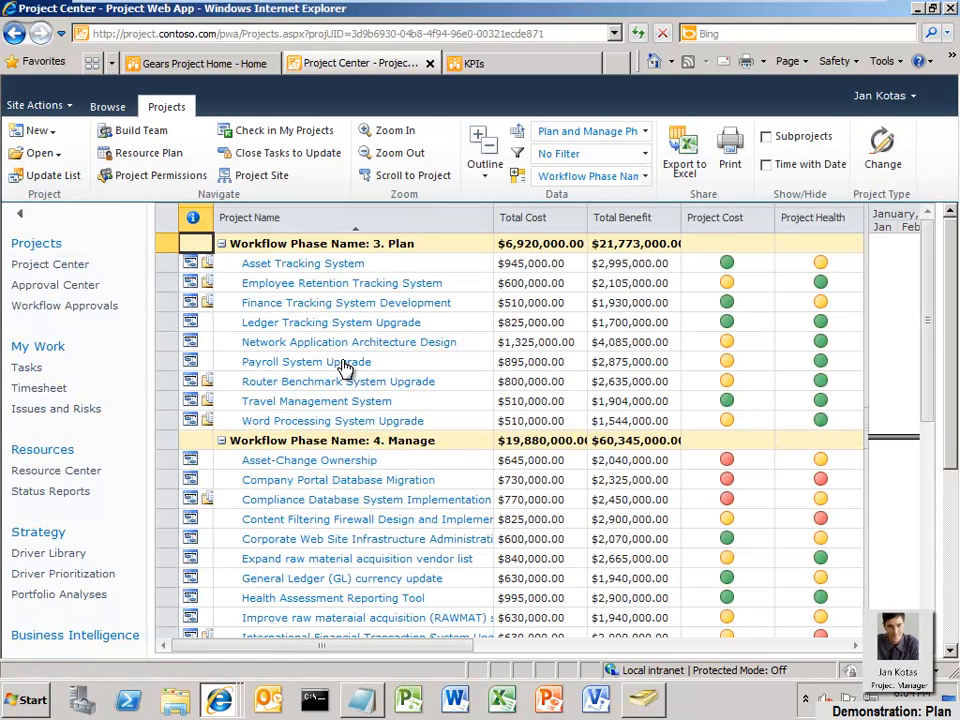
# Open the Payroll System Upgrade project and review its workflow stage status page
pyautogui.click(343, 366)
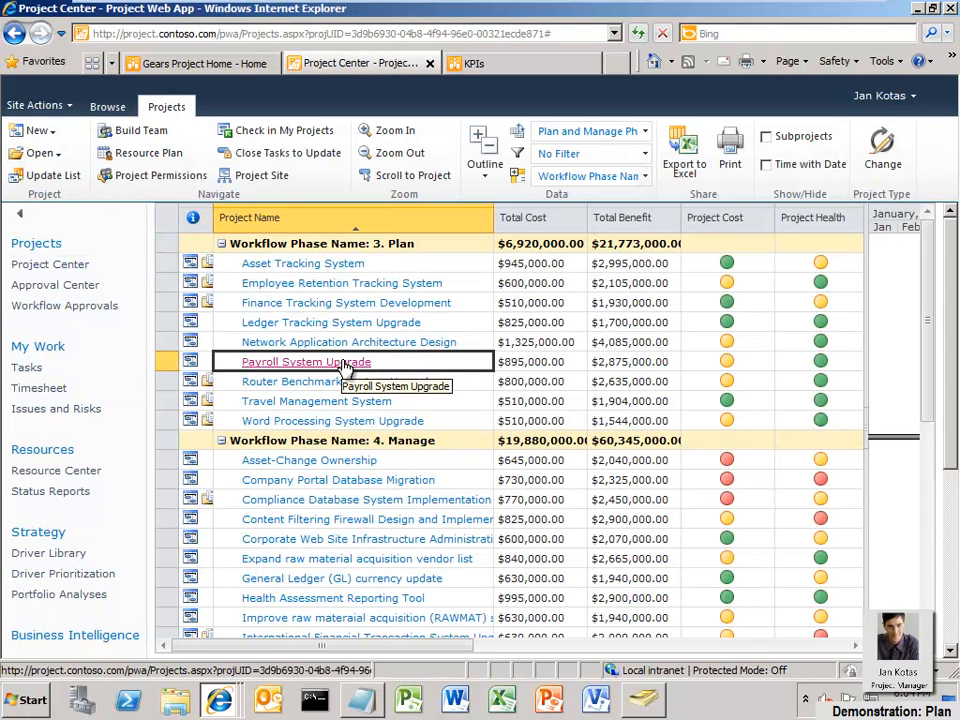
pyautogui.click(343, 366)
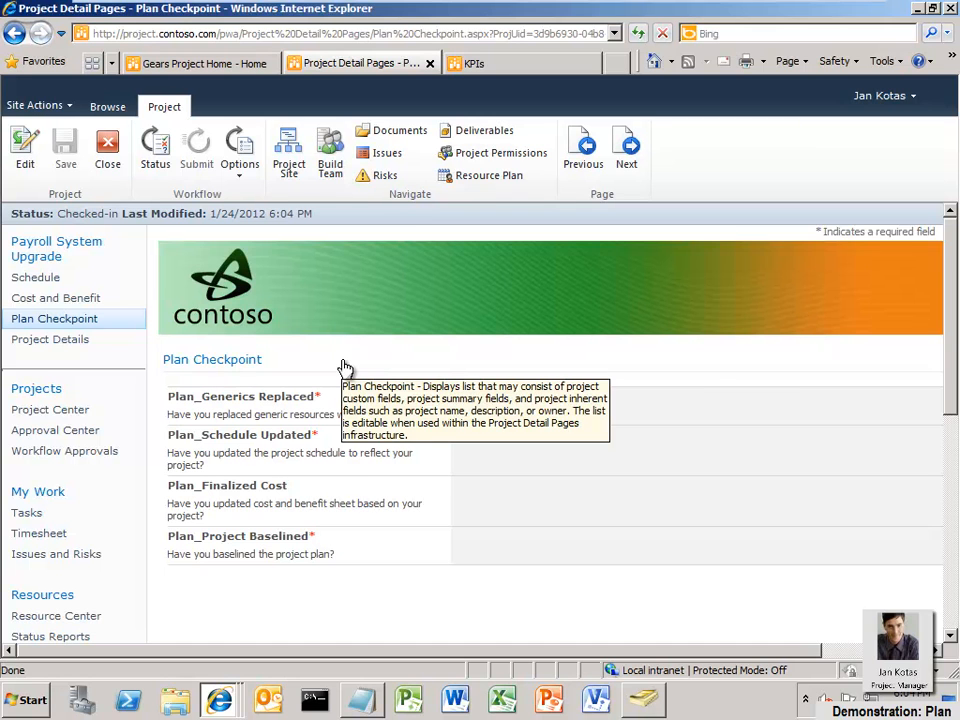
pyautogui.click(60, 246)
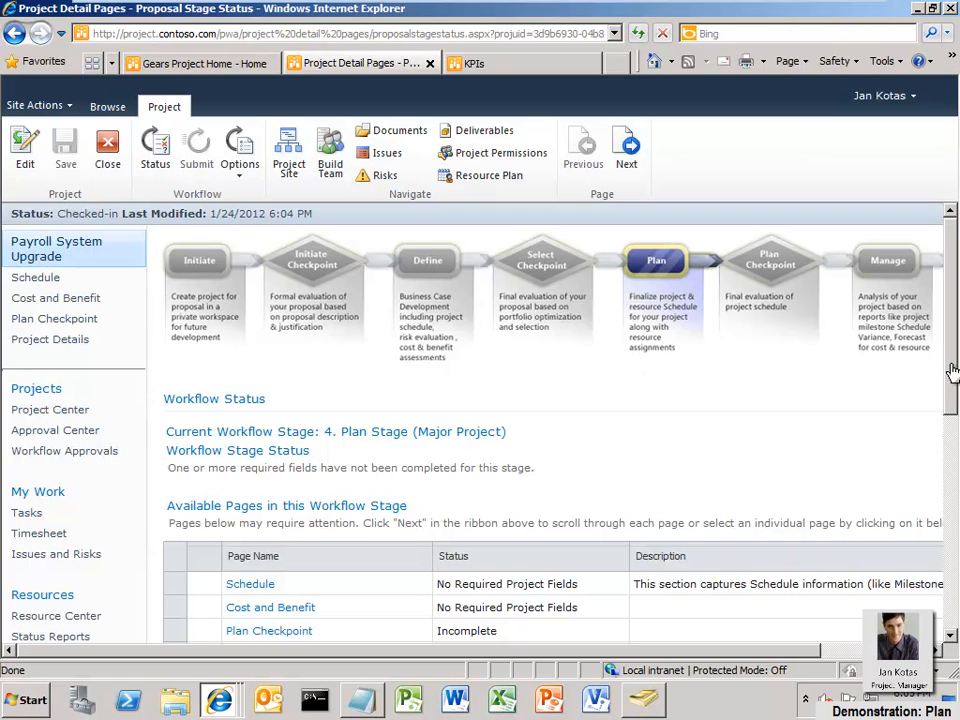
pyautogui.moveTo(952, 370); pyautogui.dragTo(953, 390)
pyautogui.scroll(-1, 955, 412)
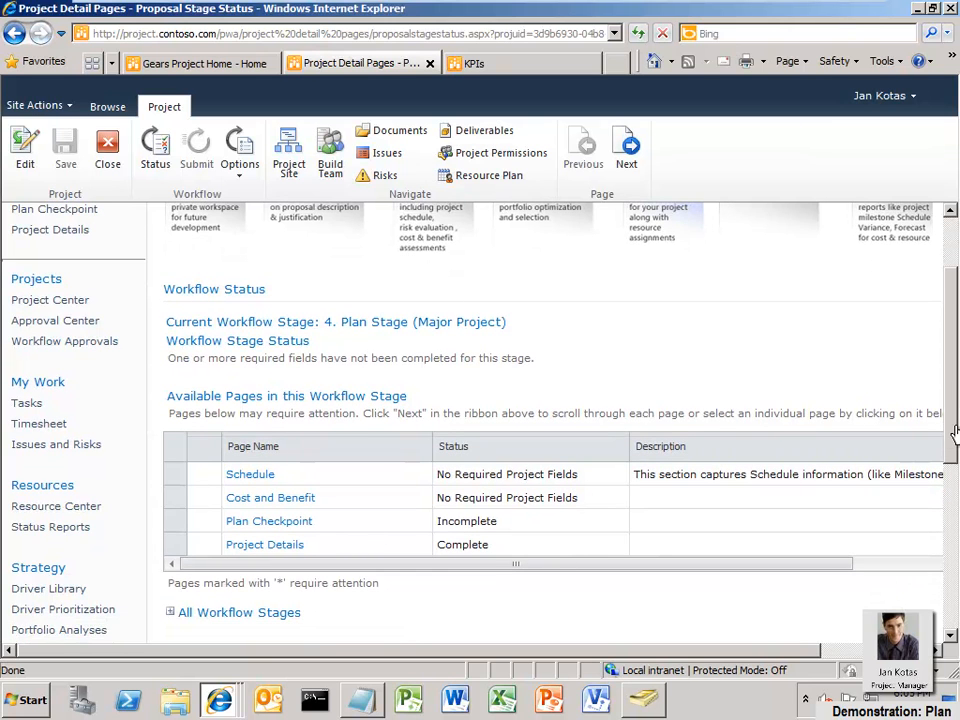
pyautogui.scroll(3, 707, 406)
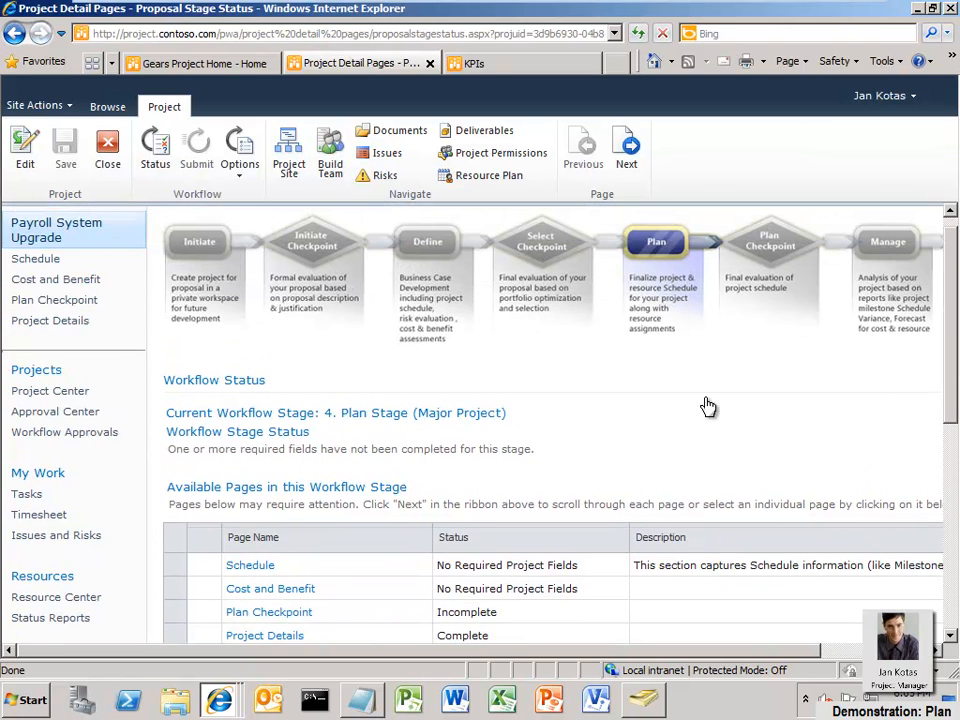
# Open the project's schedule and check it out for editing in Project Web App
pyautogui.click(54, 262)
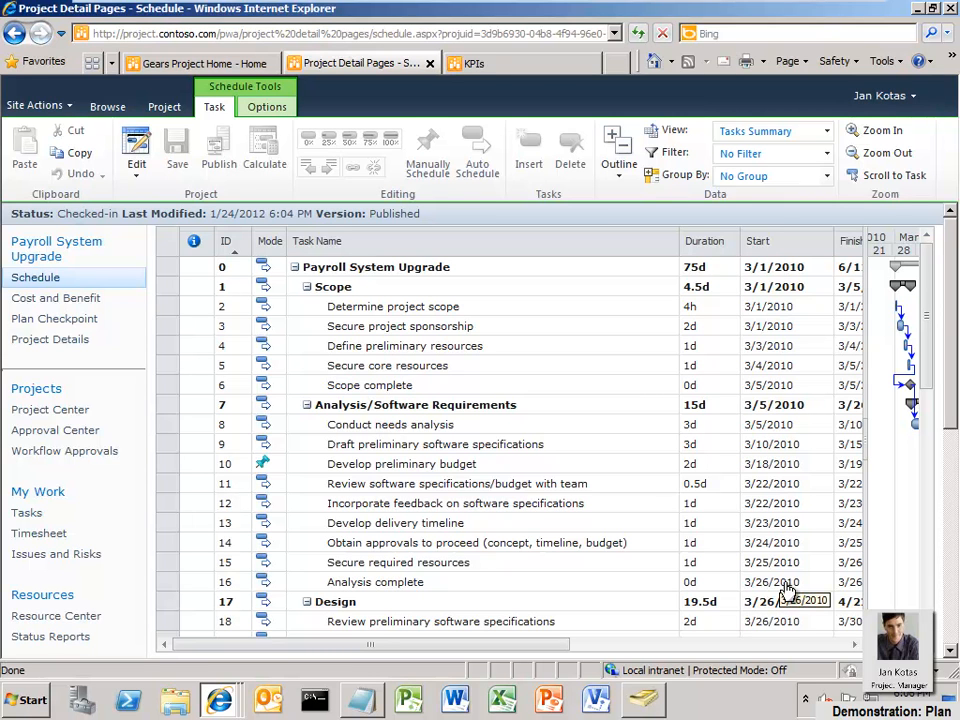
pyautogui.click(137, 180)
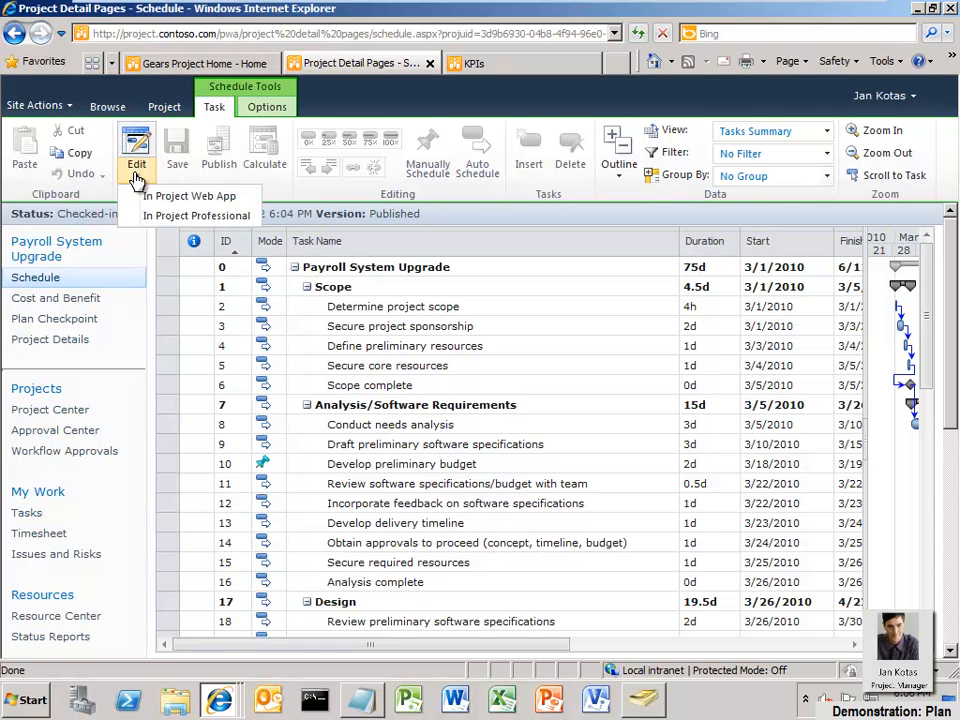
pyautogui.click(152, 196)
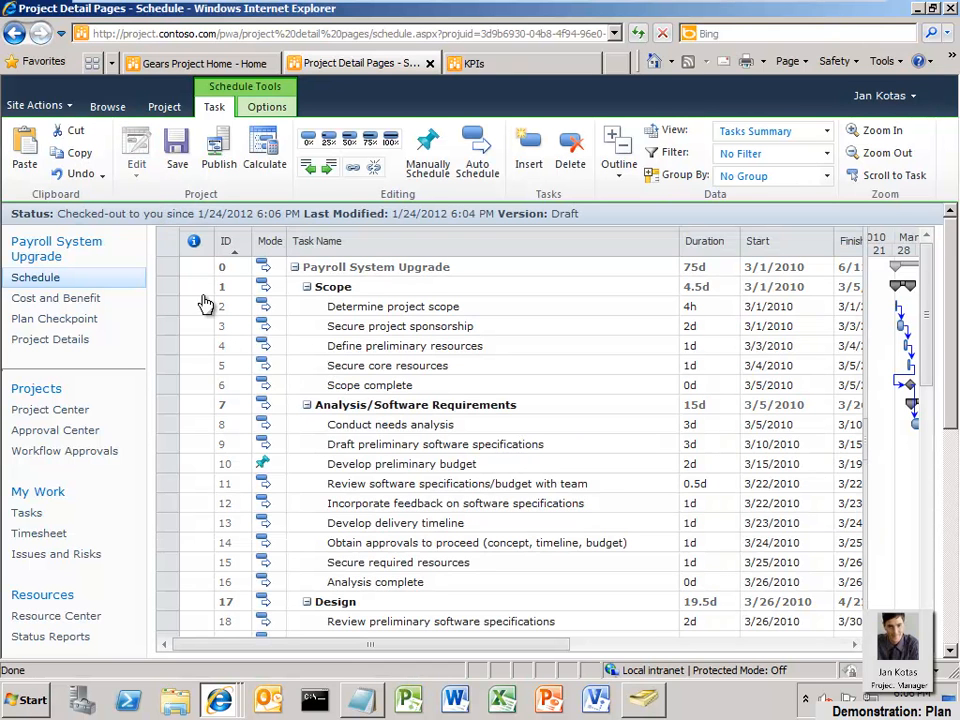
# Set the duration of the Conduct needs analysis task to 2d
pyautogui.click(690, 425)
pyautogui.press('BackSpace')
pyautogui.press('BackSpace')
pyautogui.write('2')
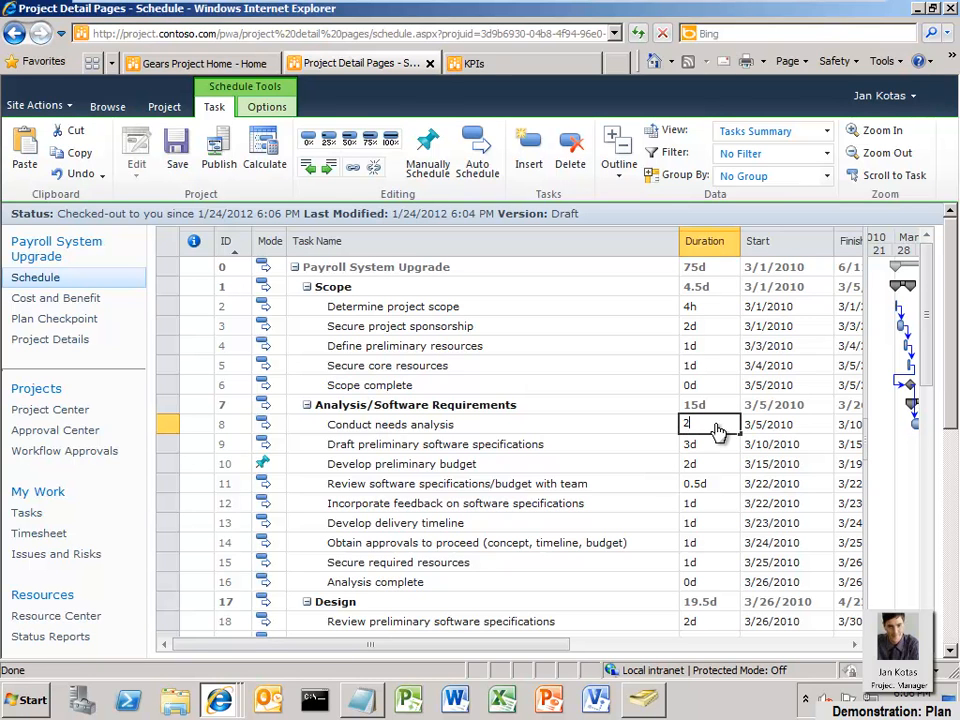
pyautogui.write('d')
pyautogui.press('Return')
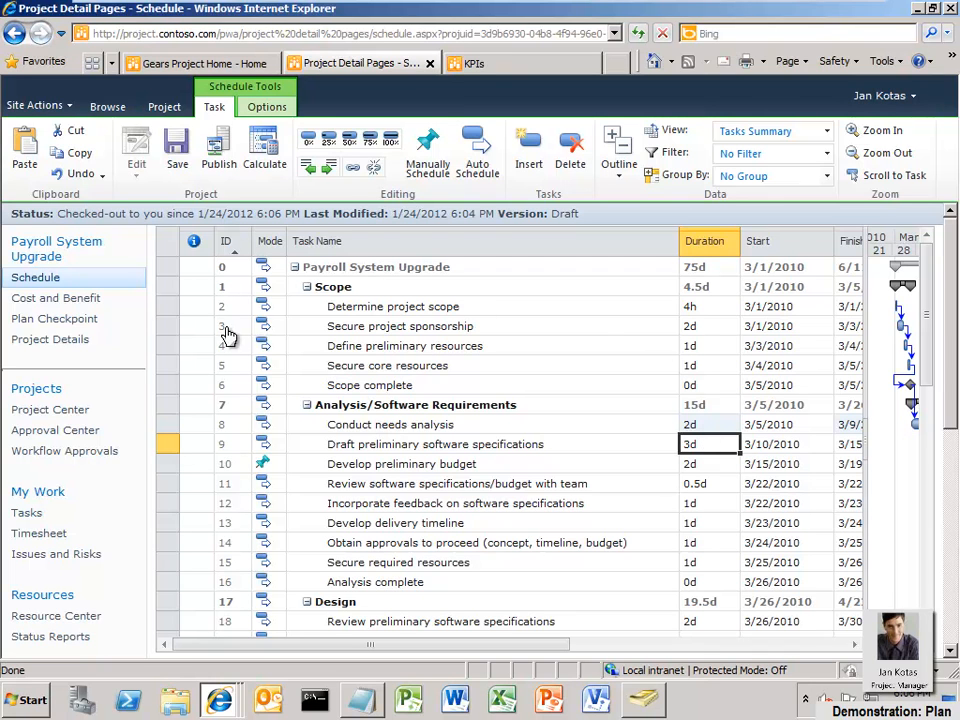
# Insert a new task named "Check resource availability" above Define preliminary resources in the Scope phase
pyautogui.click(171, 346)
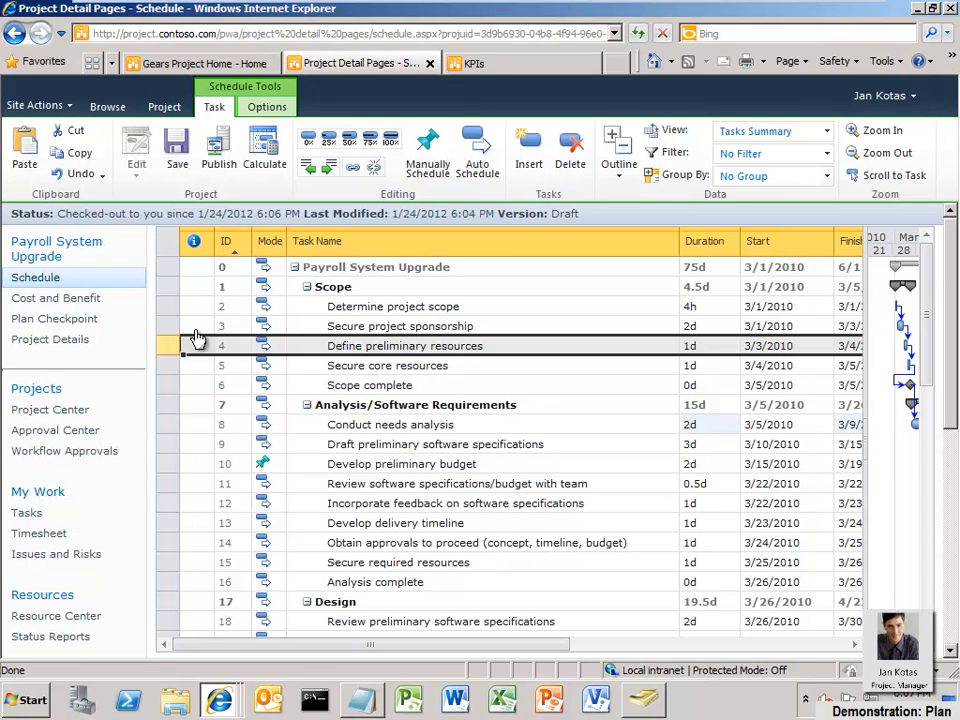
pyautogui.click(539, 156)
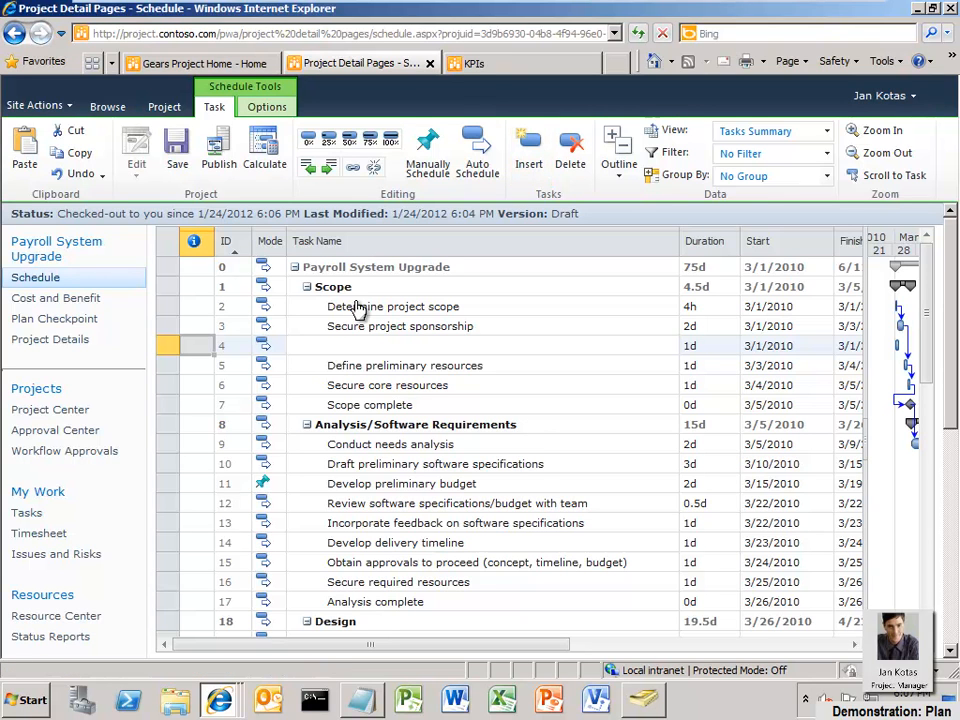
pyautogui.click(331, 350)
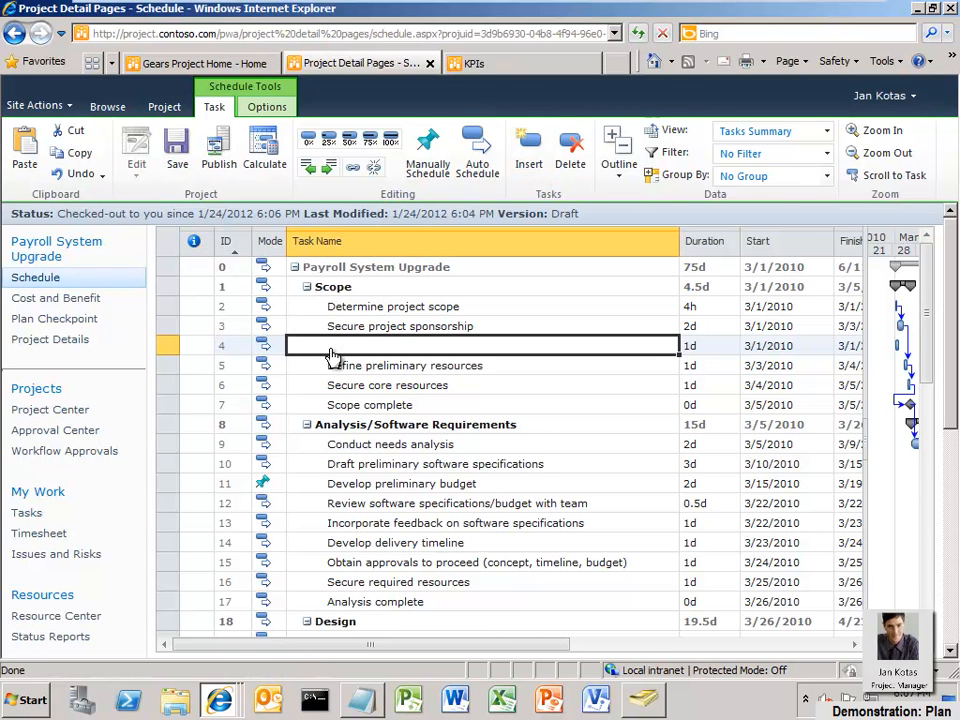
pyautogui.write('C')
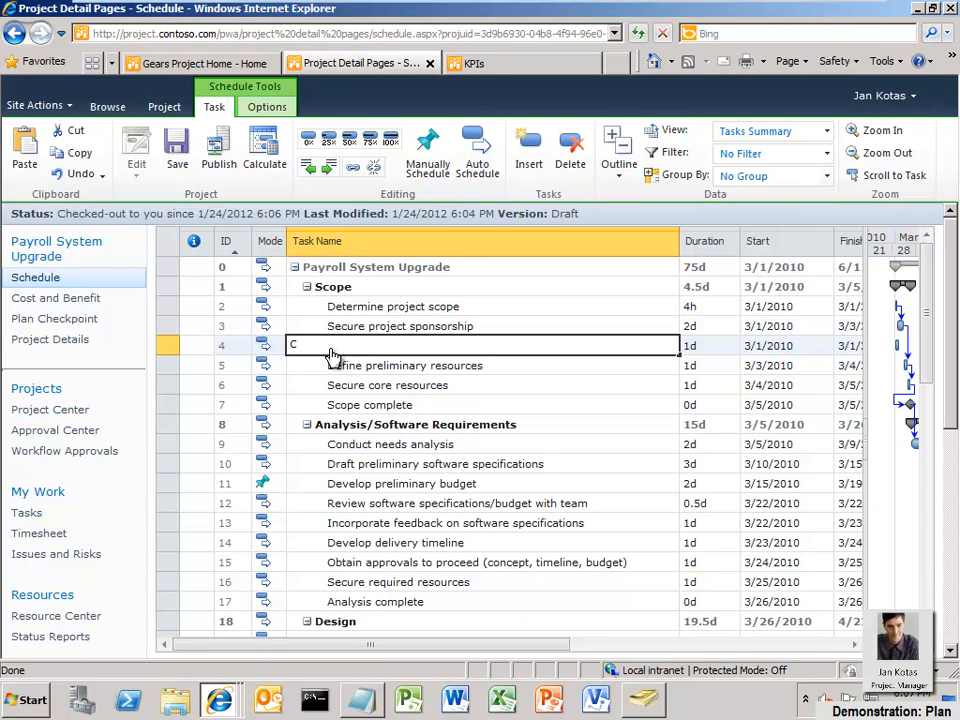
pyautogui.write('heck resource availability')
pyautogui.press('Return')
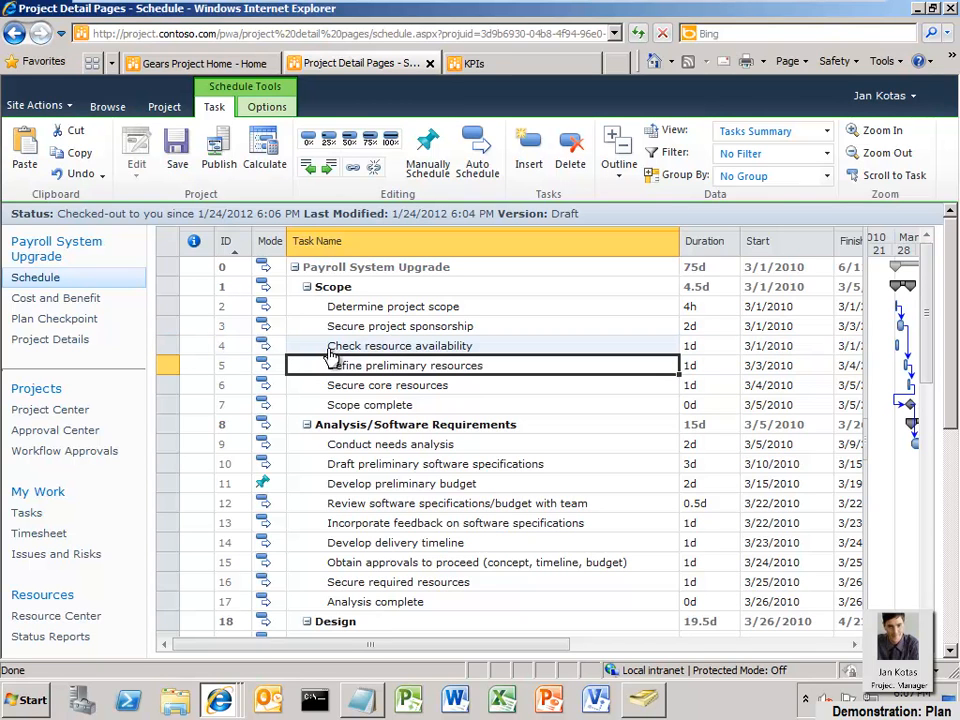
# Select the new task and Define preliminary resources, and recalculate the schedule
pyautogui.click(172, 350)
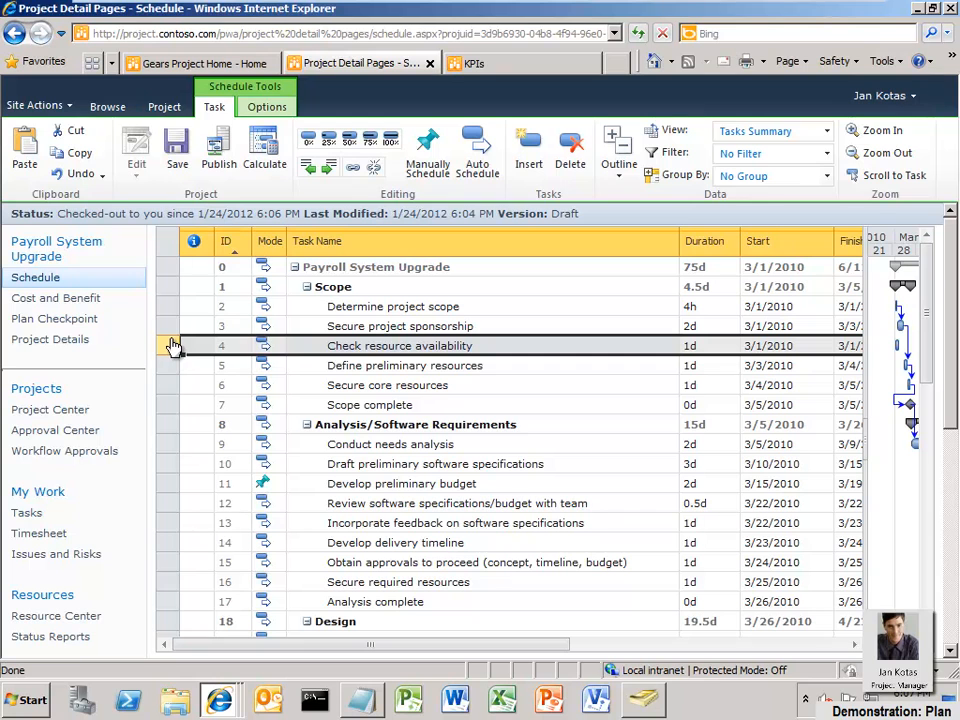
pyautogui.keyDown('shift'); pyautogui.click(167, 369); pyautogui.keyUp('shift')
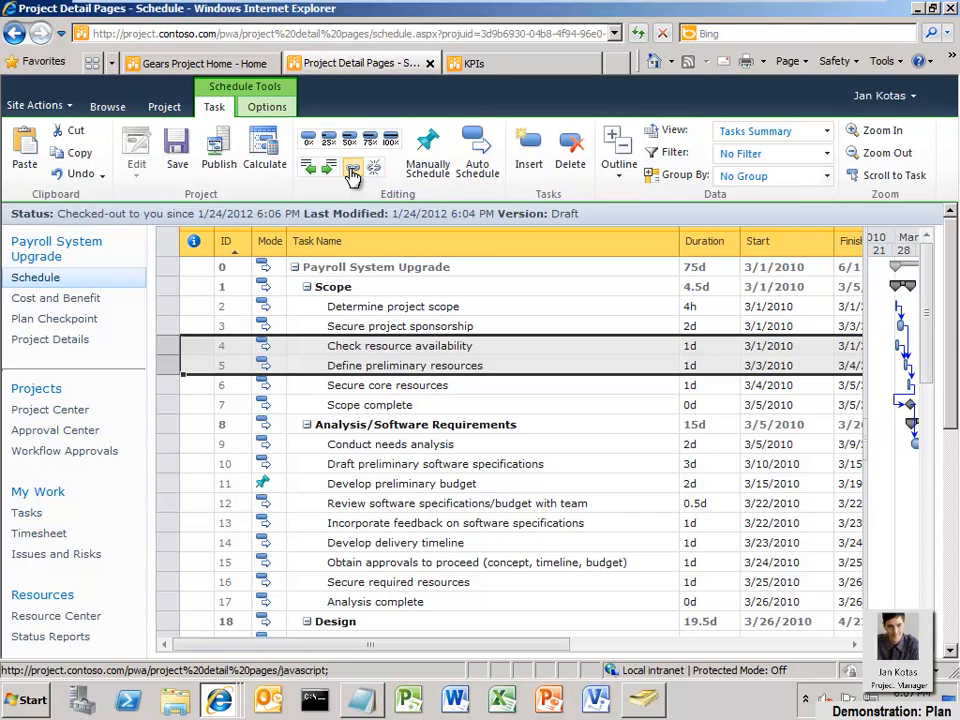
pyautogui.click(265, 150)
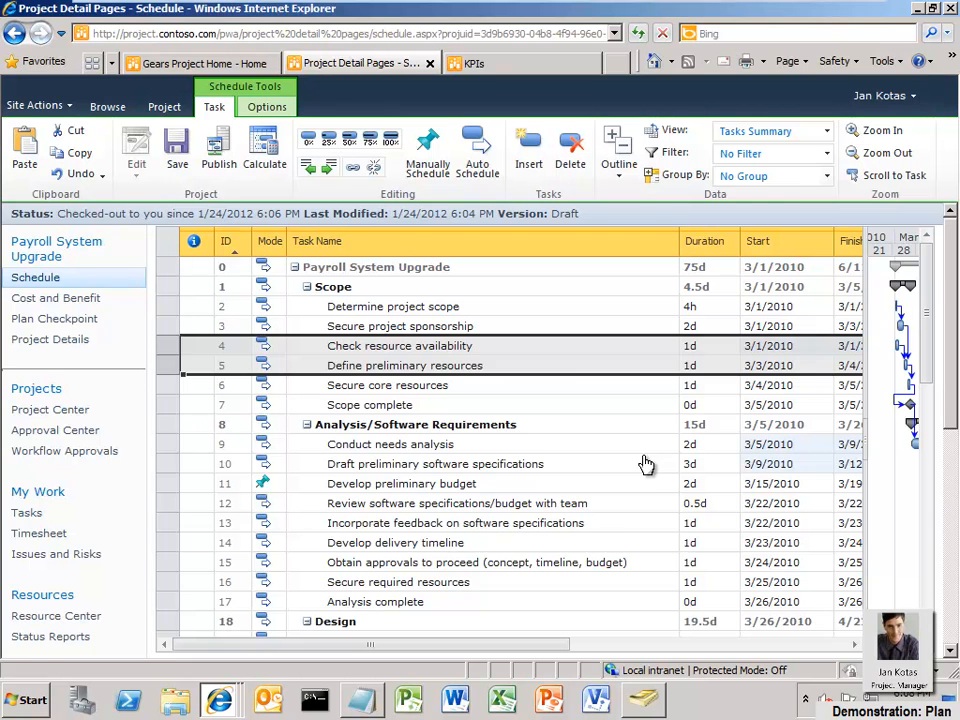
# Save the project schedule, then close the project and check it in
pyautogui.click(177, 150)
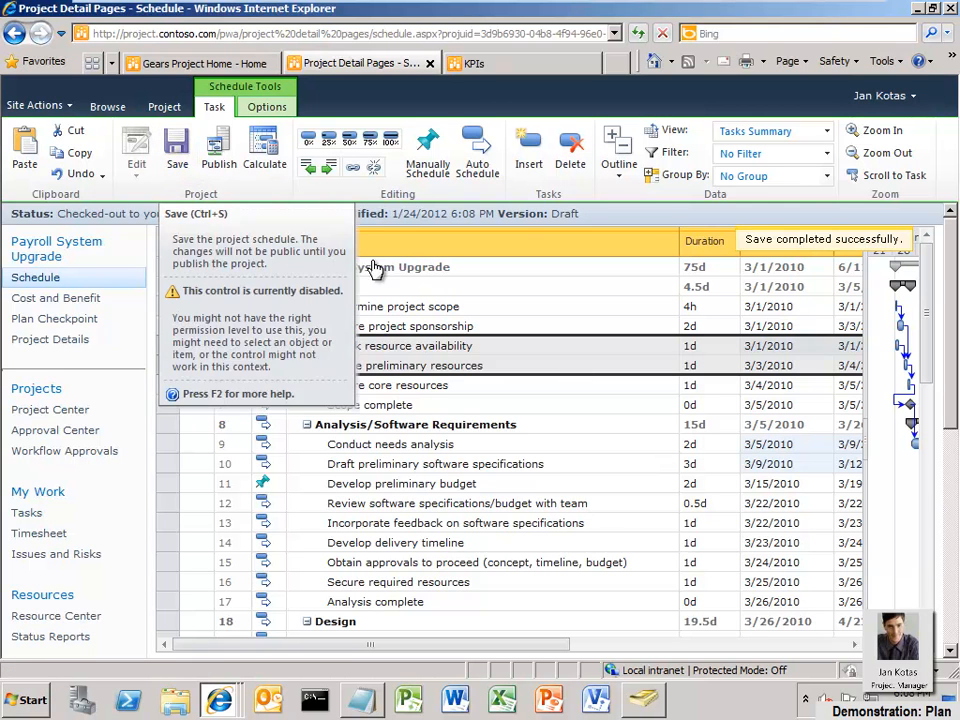
pyautogui.click(228, 156)
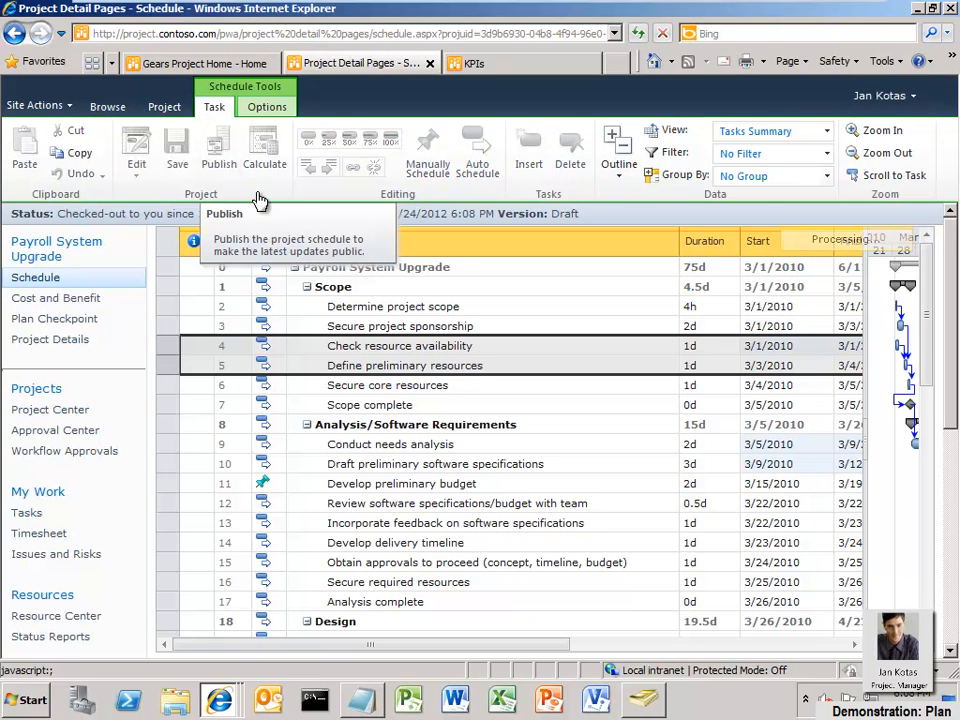
pyautogui.click(168, 107)
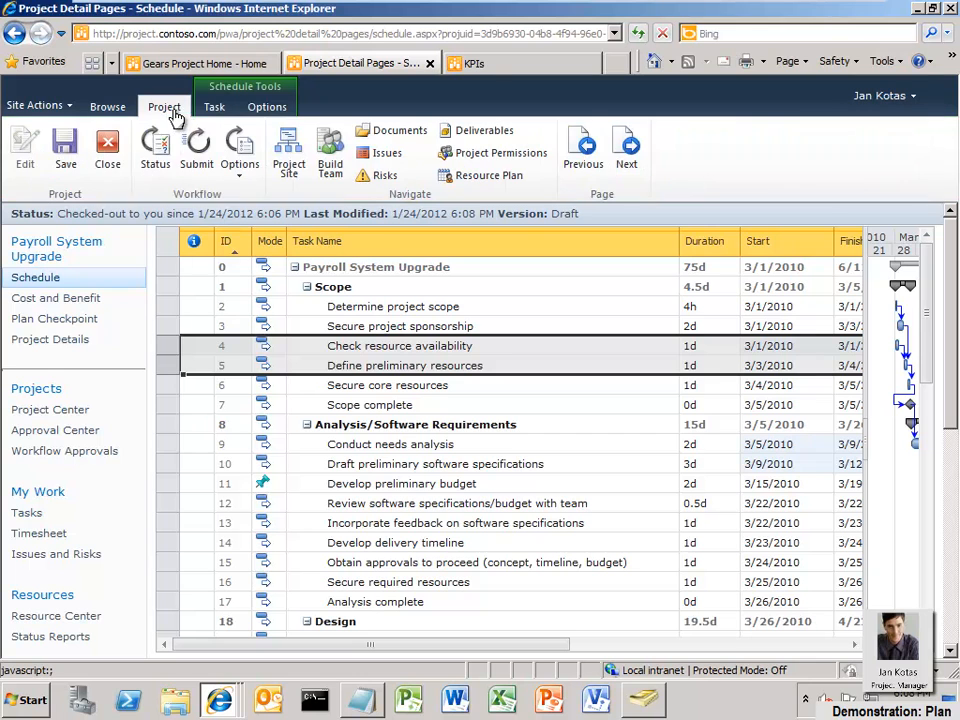
pyautogui.click(108, 150)
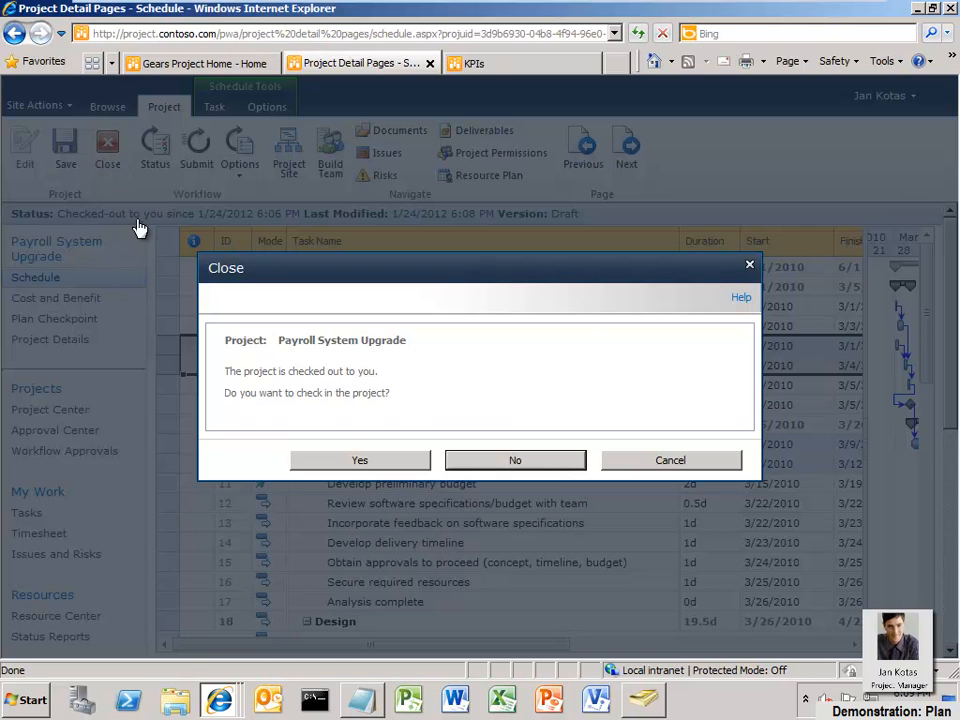
pyautogui.click(353, 462)
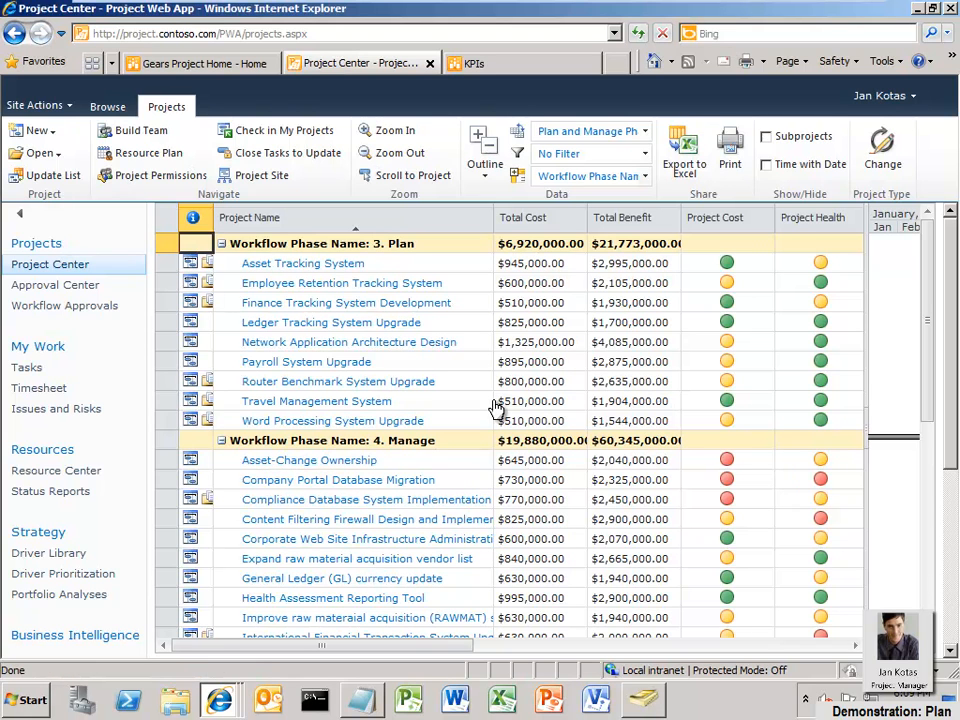
# Open the Payroll System Upgrade project in Project Professional for editing from the Project Center
pyautogui.click(174, 362)
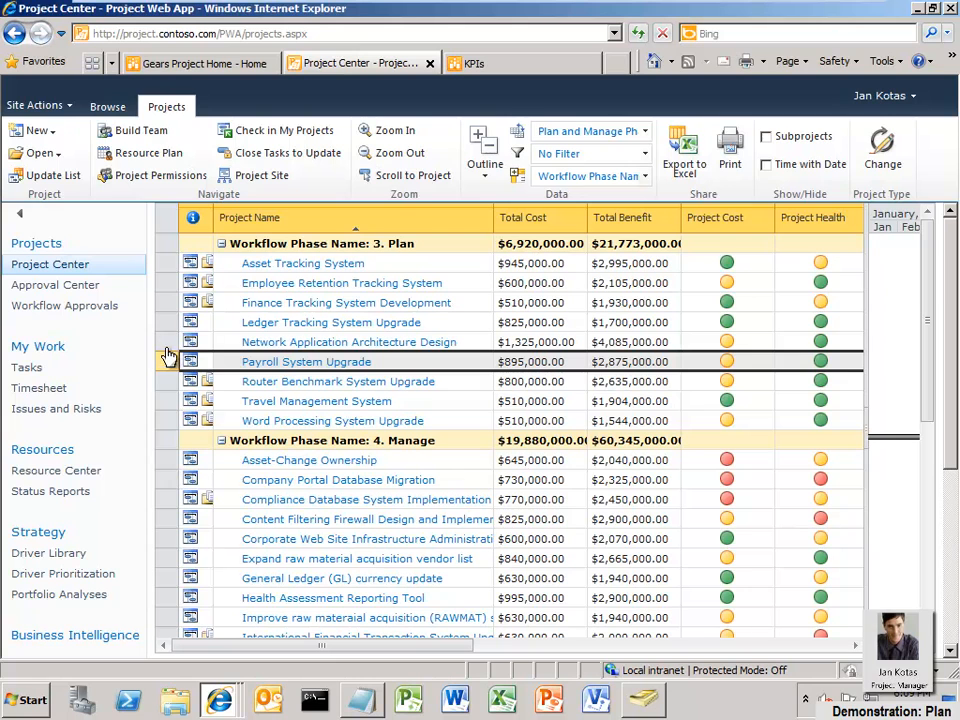
pyautogui.click(50, 156)
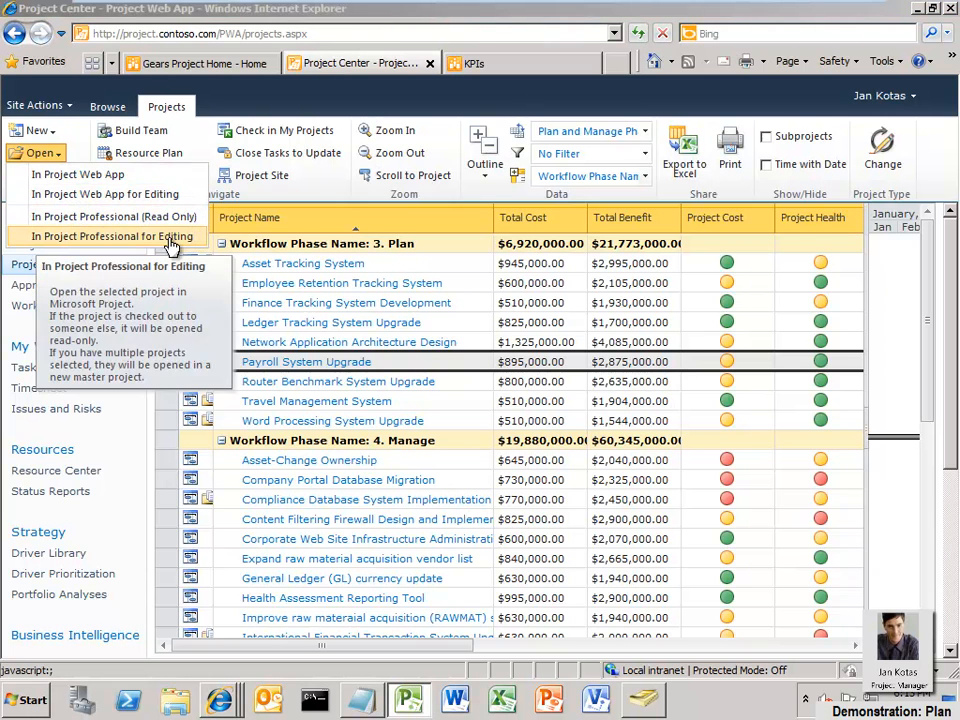
pyautogui.click(171, 238)
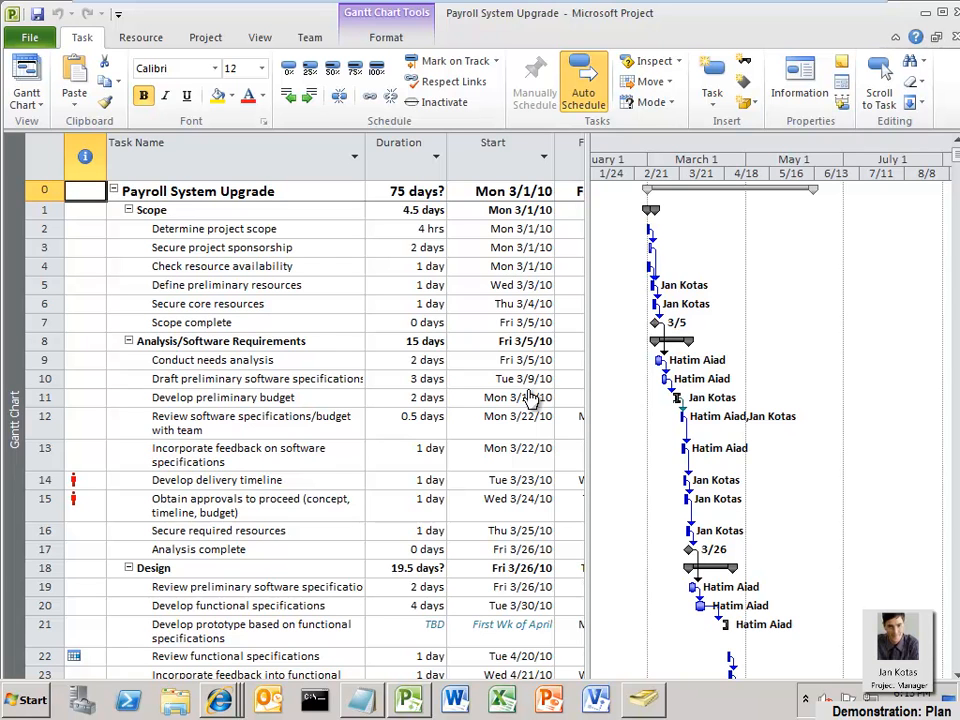
pyautogui.click(262, 40)
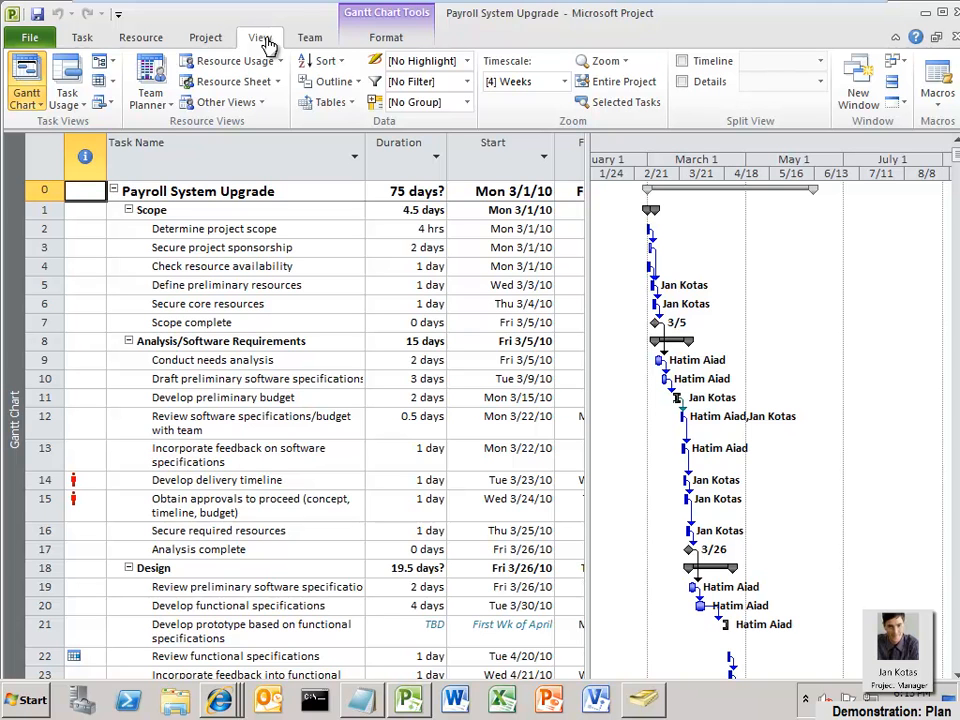
pyautogui.click(150, 85)
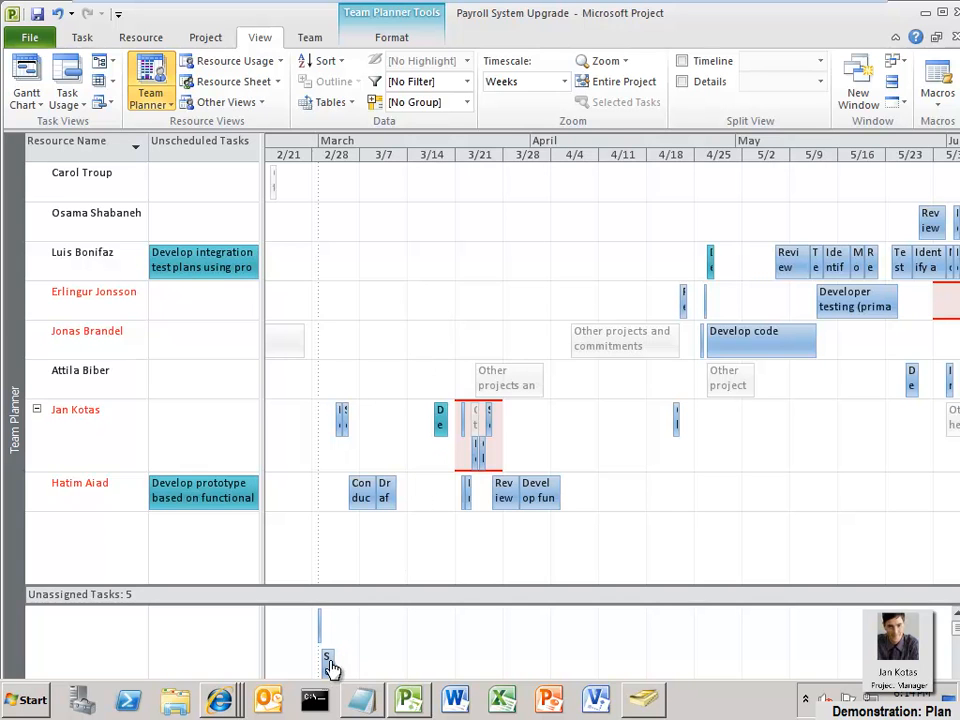
pyautogui.moveTo(329, 668)
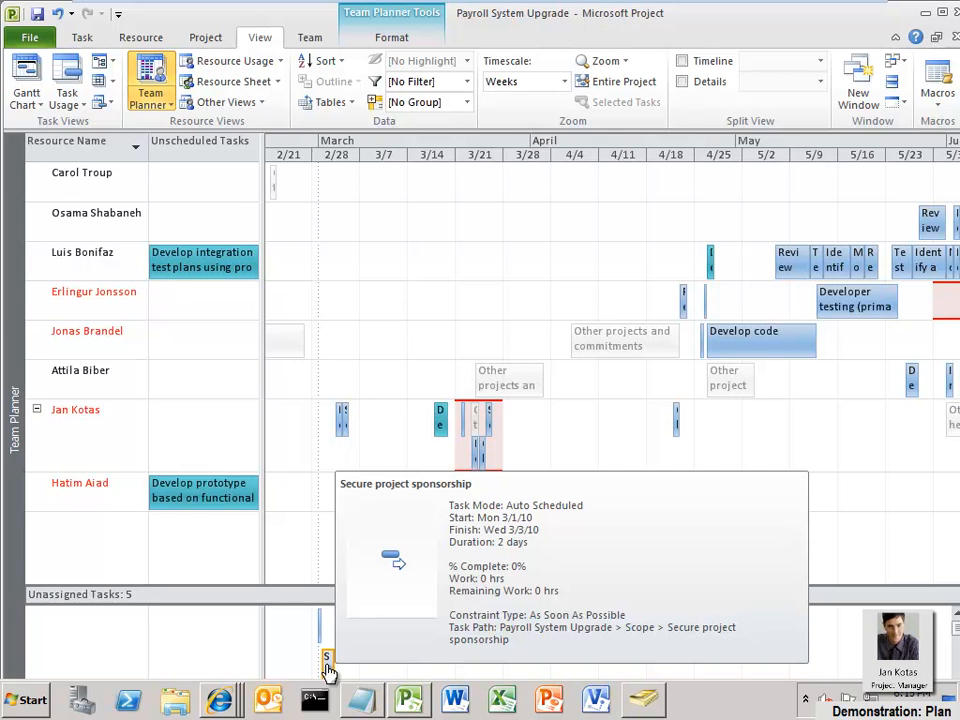
pyautogui.moveTo(327, 670); pyautogui.dragTo(566, 395)
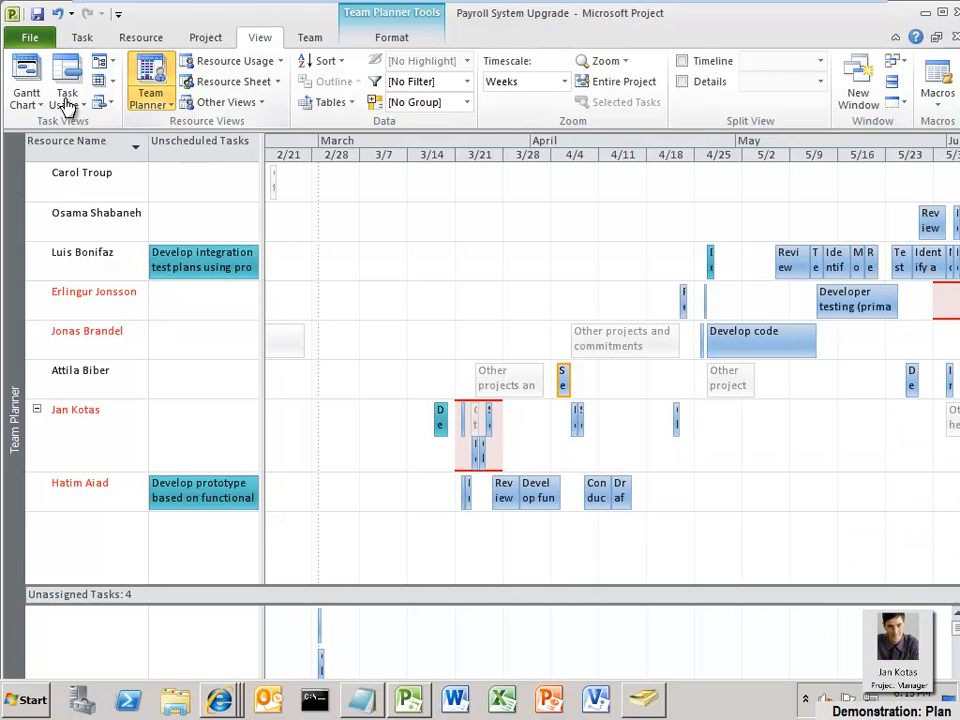
pyautogui.click(27, 72)
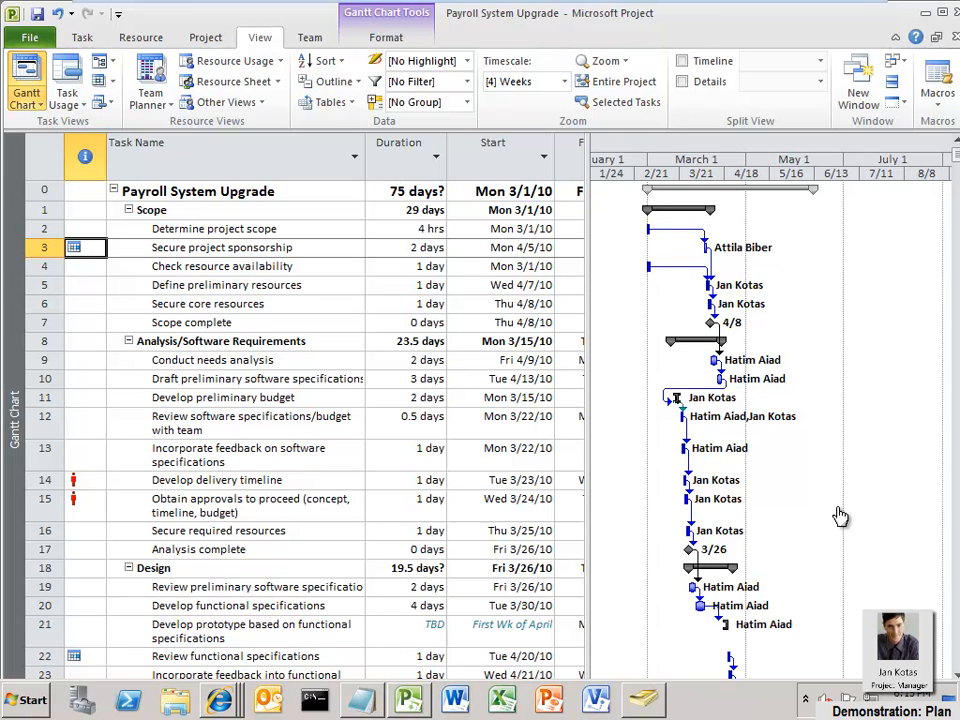
# Display the Timeline above the Gantt Chart and select it to open its formatting options
pyautogui.click(682, 61)
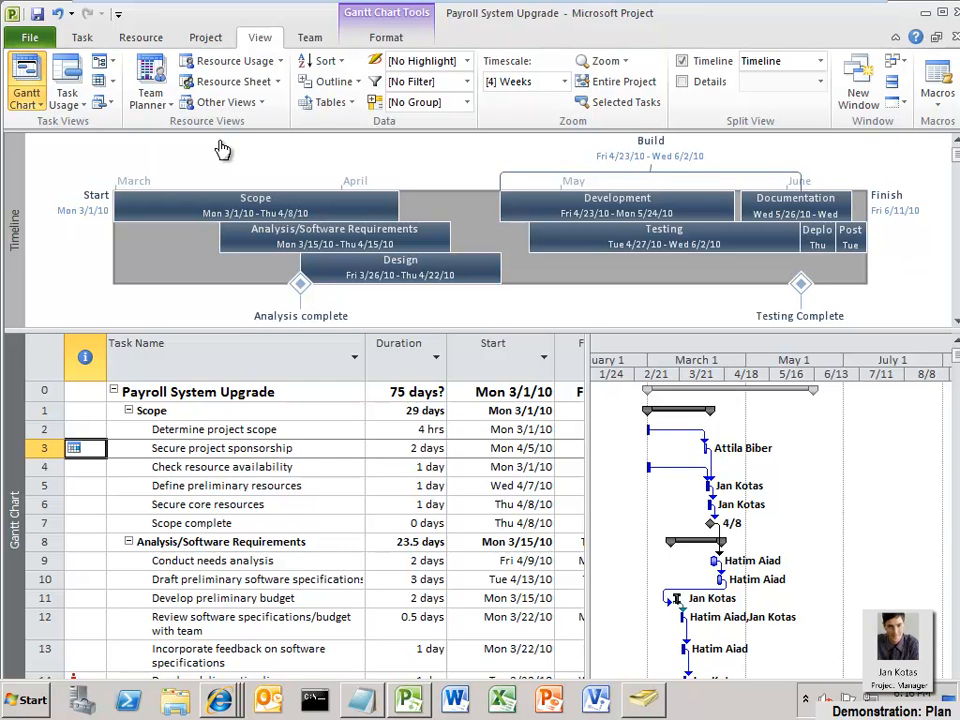
pyautogui.click(884, 285)
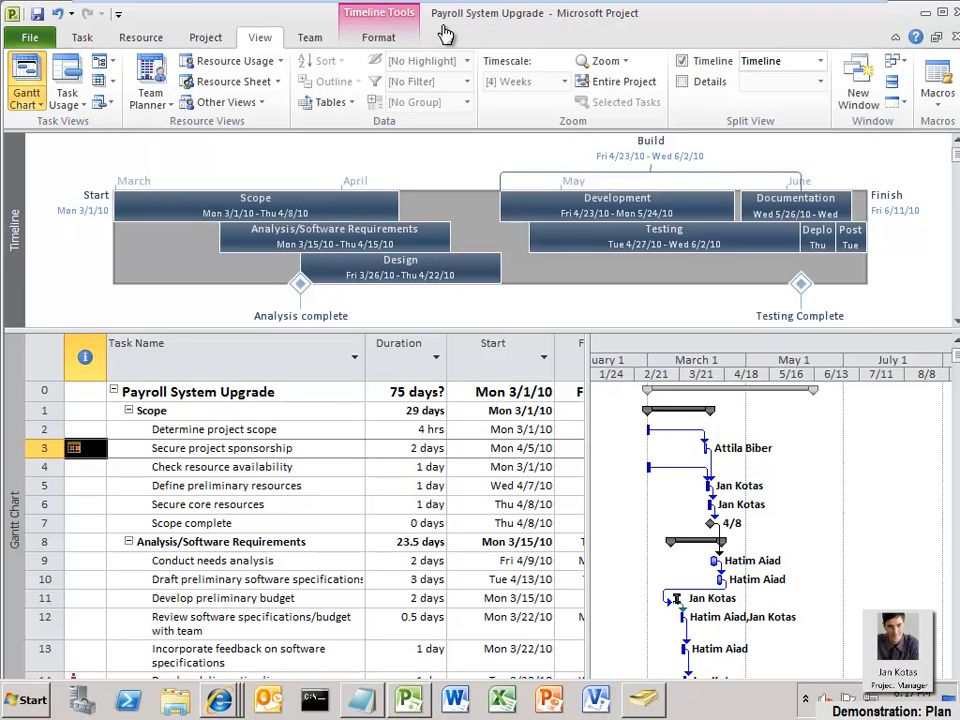
pyautogui.click(379, 40)
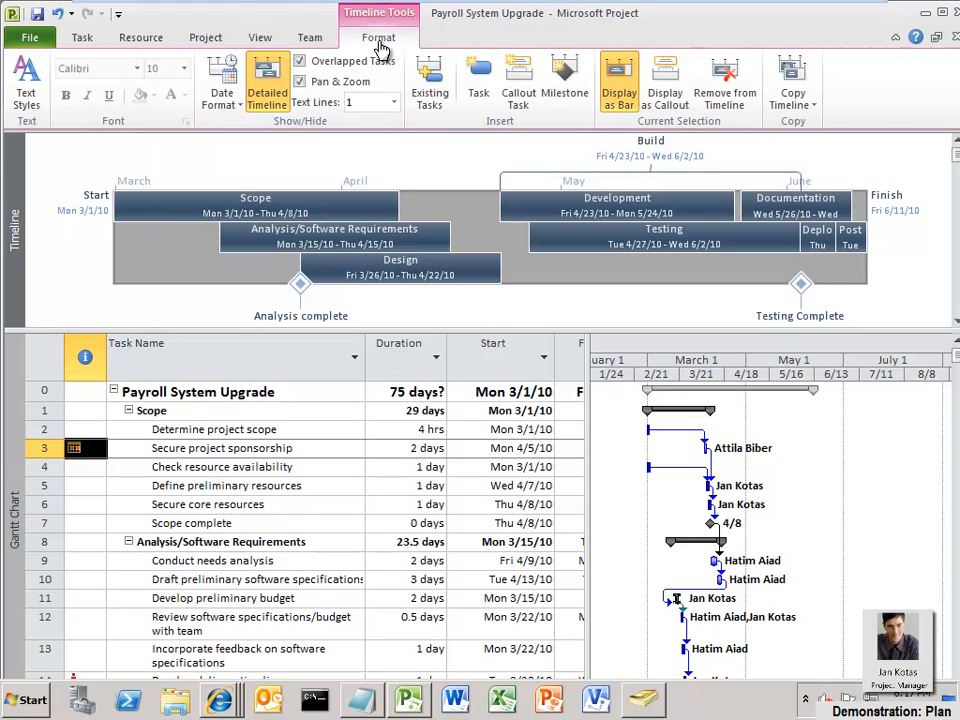